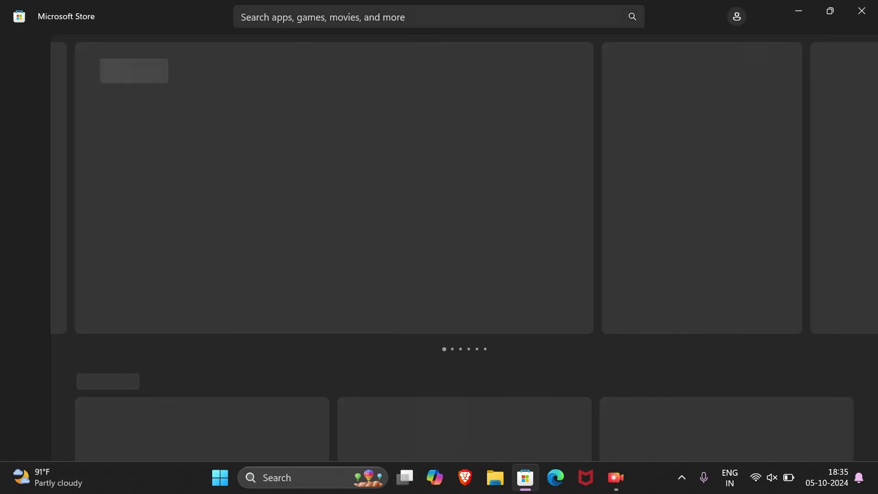
Step: Search the Microsoft Store for "pc manager"
left_click(323, 17)
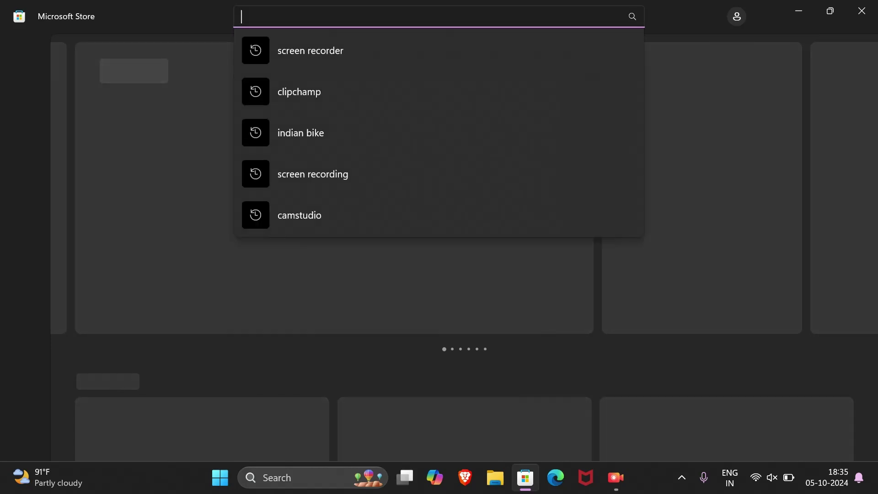
type("pc manager")
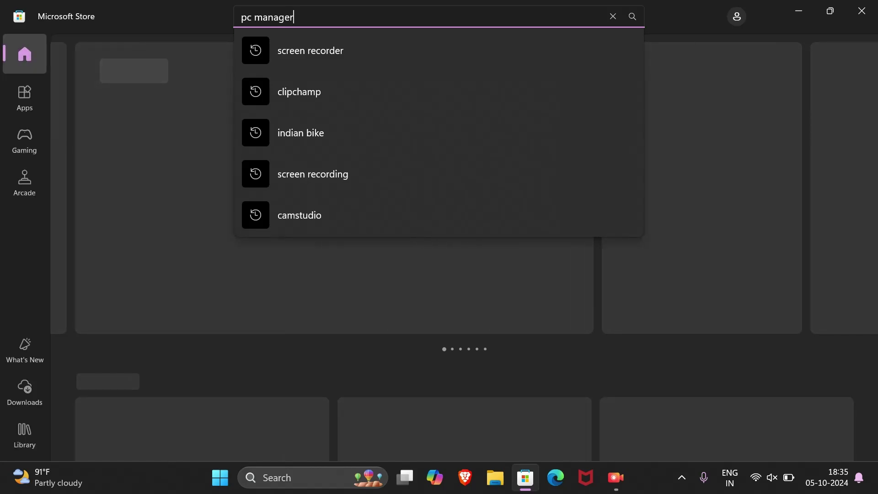
key("Return")
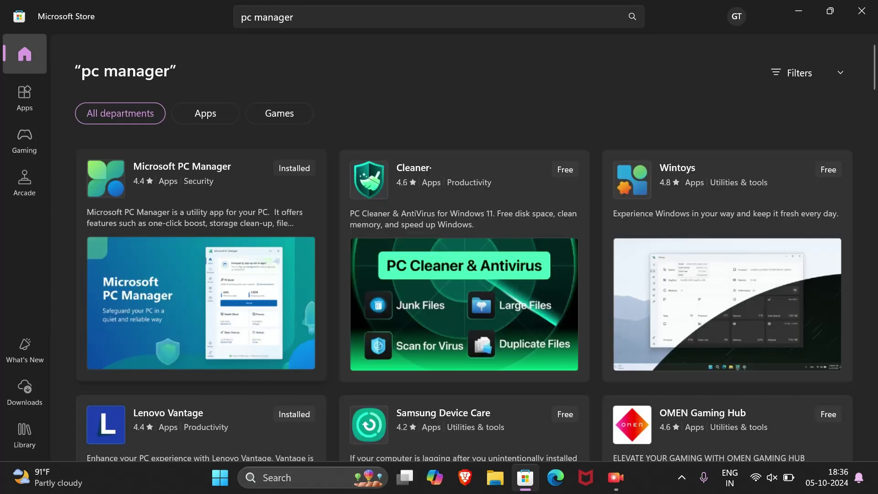
Step: Launch Microsoft PC Manager from its store listing and minimize the store window
mouse_move(201, 266)
left_click(201, 265)
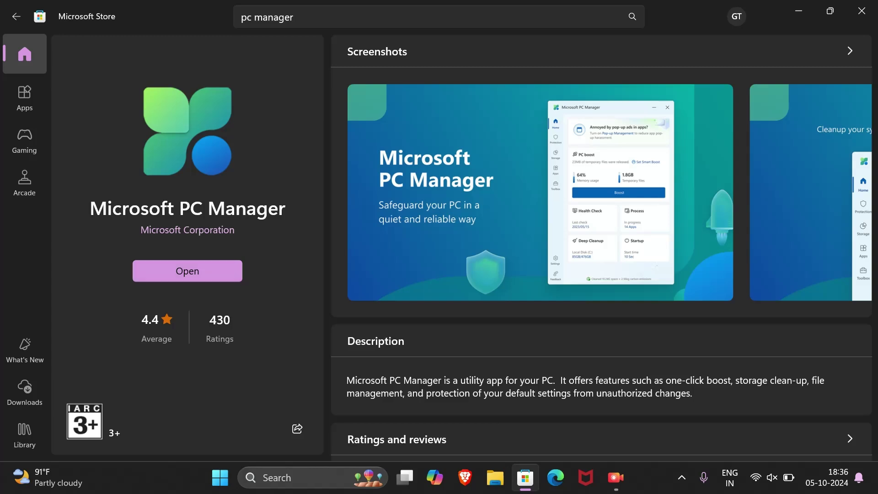
left_click(188, 271)
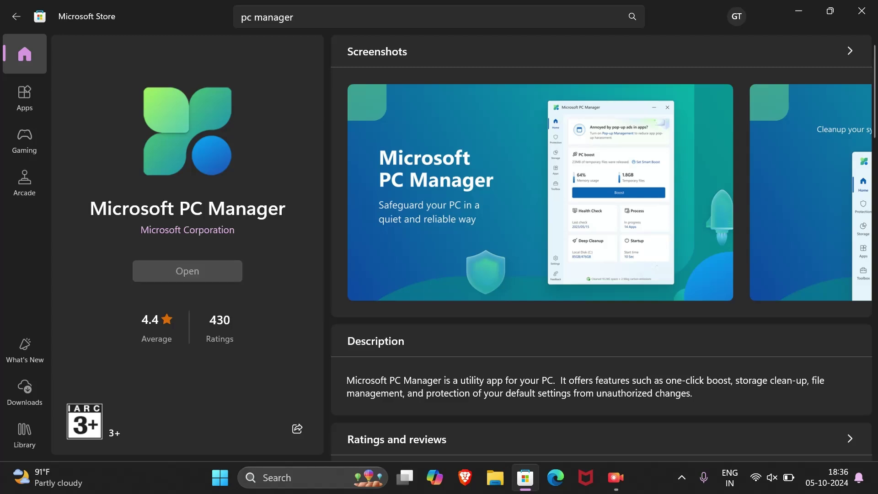
left_click(798, 11)
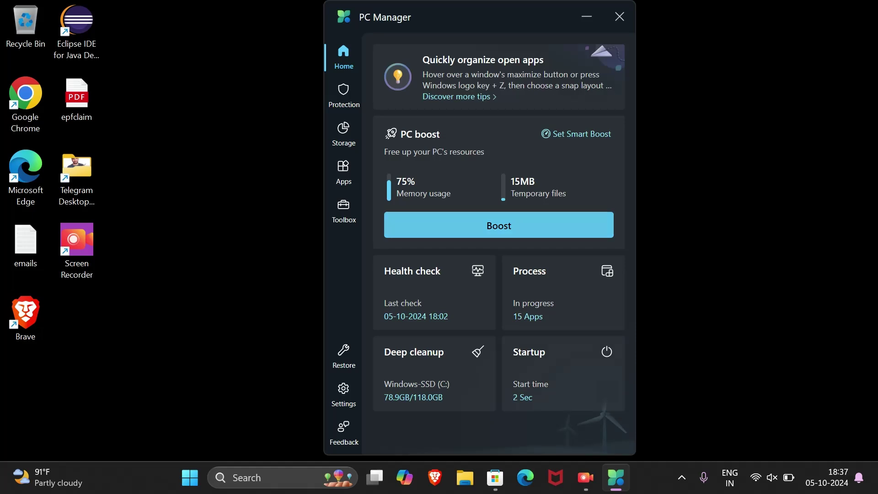
Step: Boost the PC and complete the health check, cleaning the preselected items and disabling Google Chrome as a startup app
left_click(498, 225)
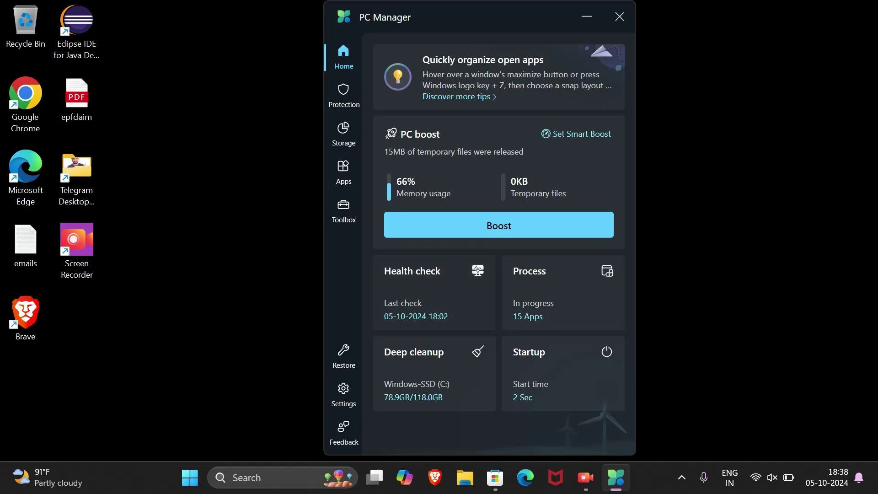
left_click(435, 293)
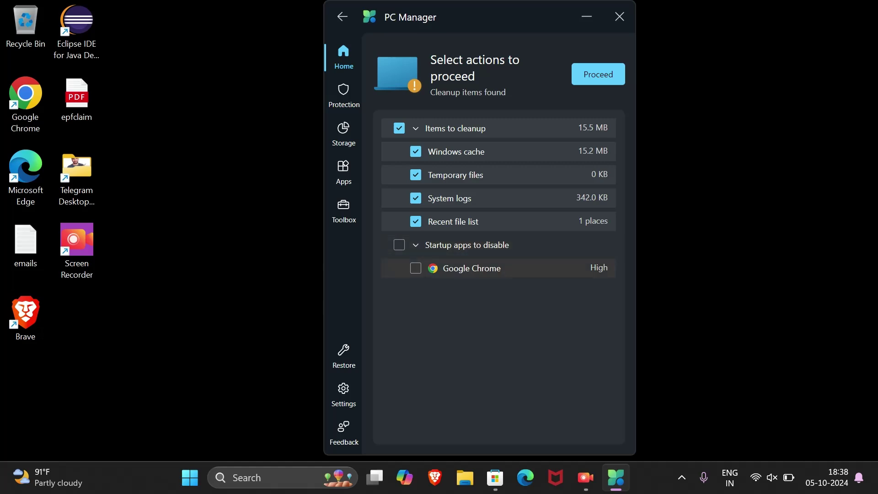
left_click(416, 268)
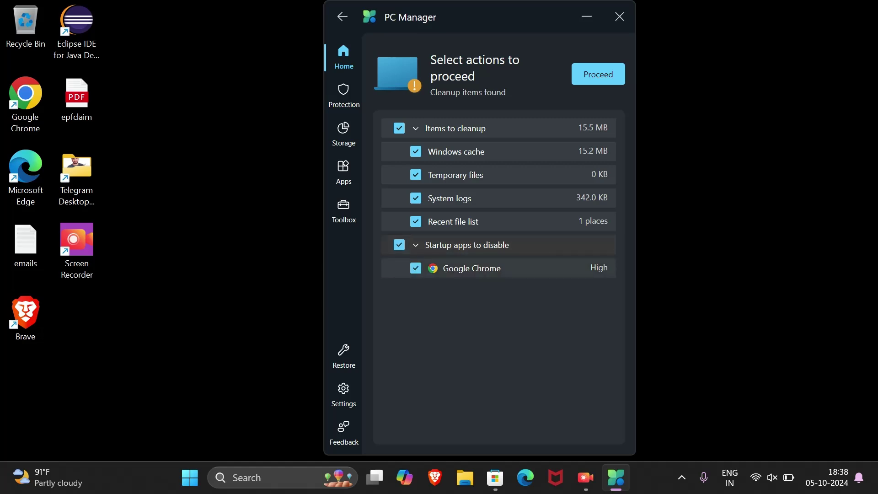
left_click(598, 74)
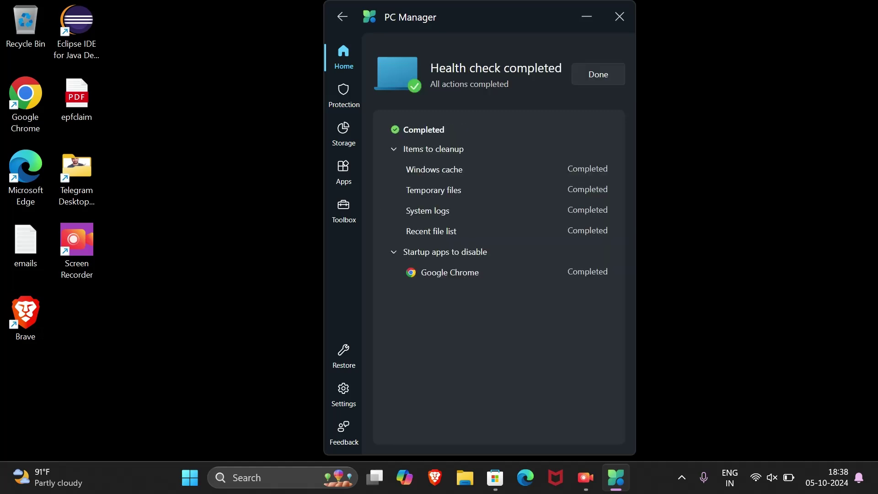
left_click(598, 74)
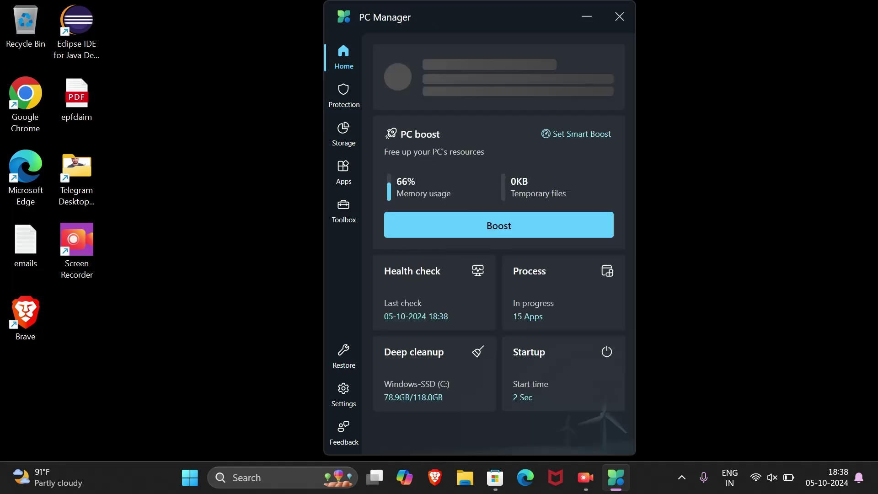
Step: Review the running apps and their memory usage in process management, and return to the home page
left_click(564, 293)
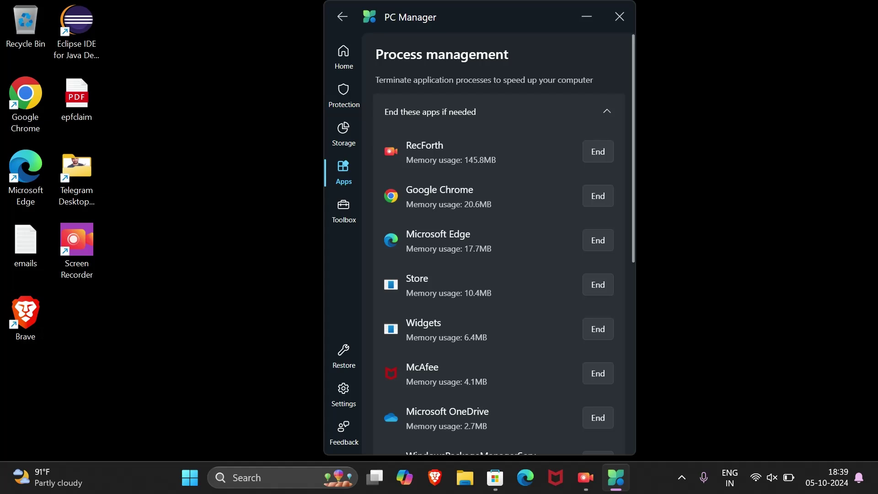
scroll(498, 243, "down", 8)
scroll(499, 243, "up", 6)
scroll(498, 242, "up", 2)
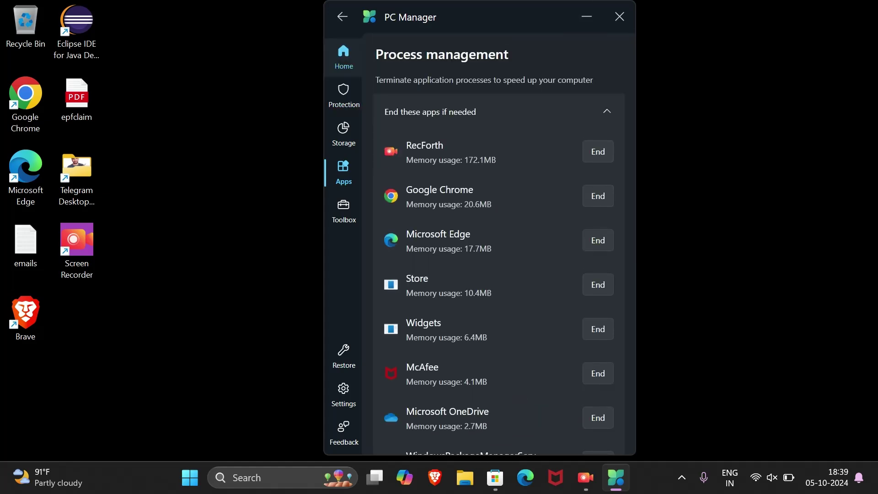
left_click(343, 57)
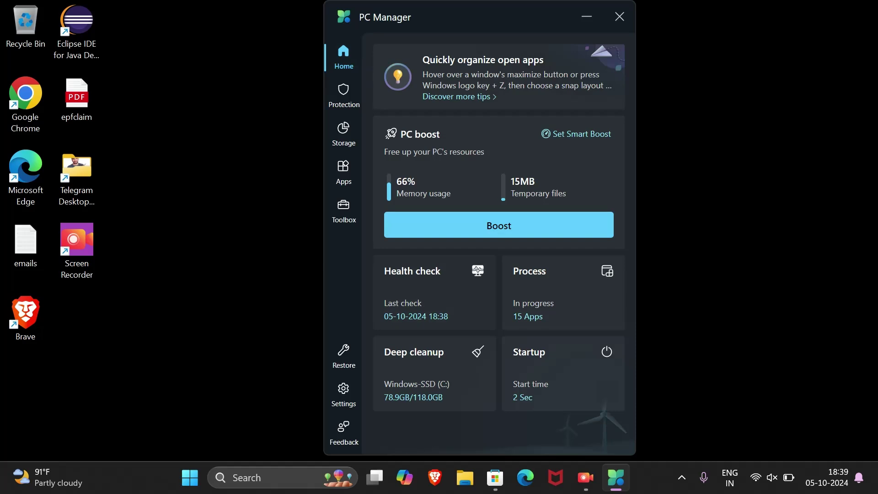
Step: Run a deep cleanup of the preselected system cleanup and web cache items and finish it
left_click(434, 374)
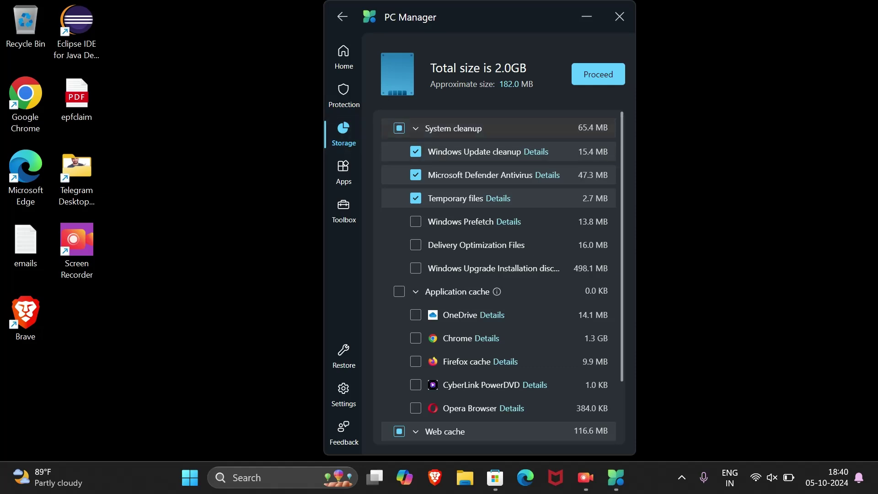
scroll(499, 274, "down", 1)
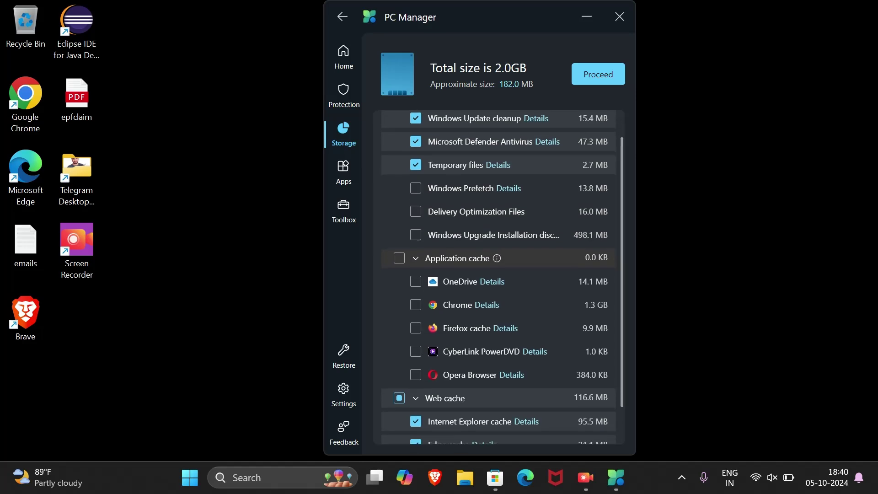
scroll(498, 274, "down", 1)
scroll(498, 265, "up", 2)
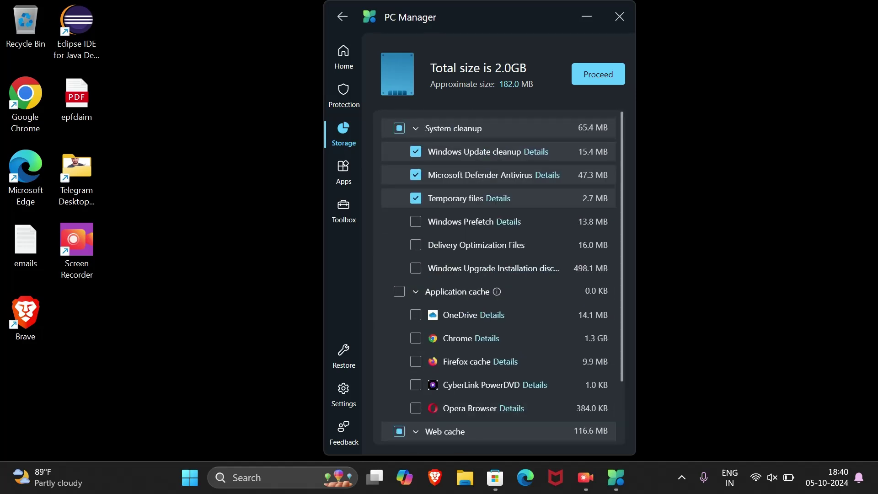
left_click(598, 74)
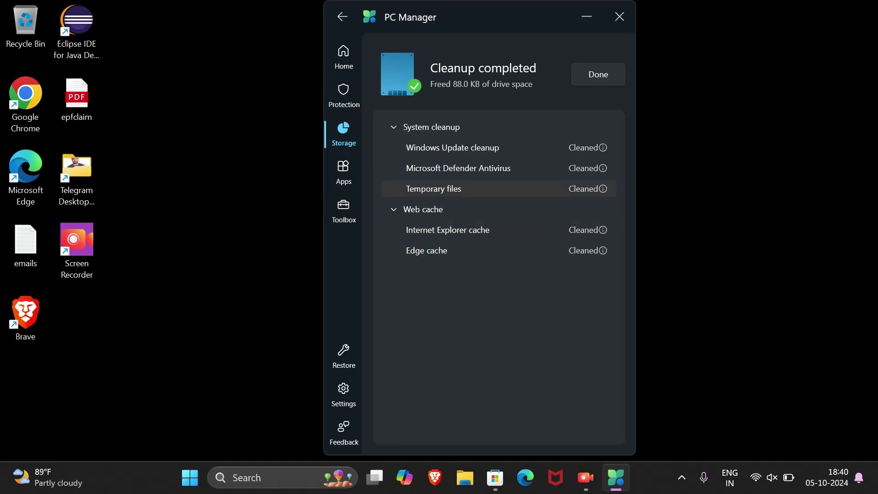
left_click(598, 75)
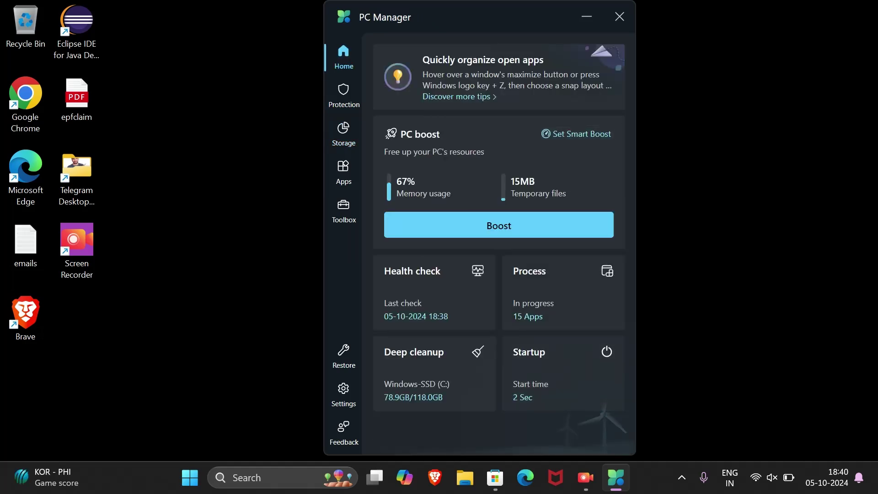
Step: Review the startup apps, including those recommended to keep on, and return to the home page
left_click(563, 373)
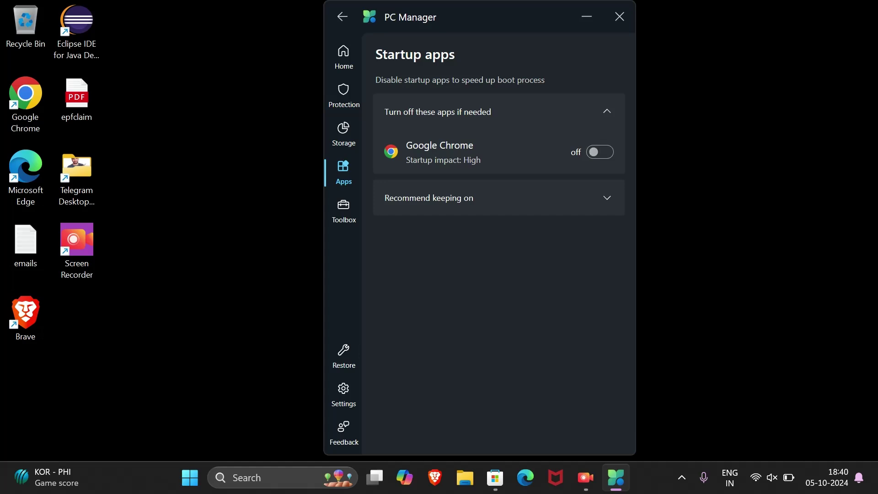
left_click(606, 198)
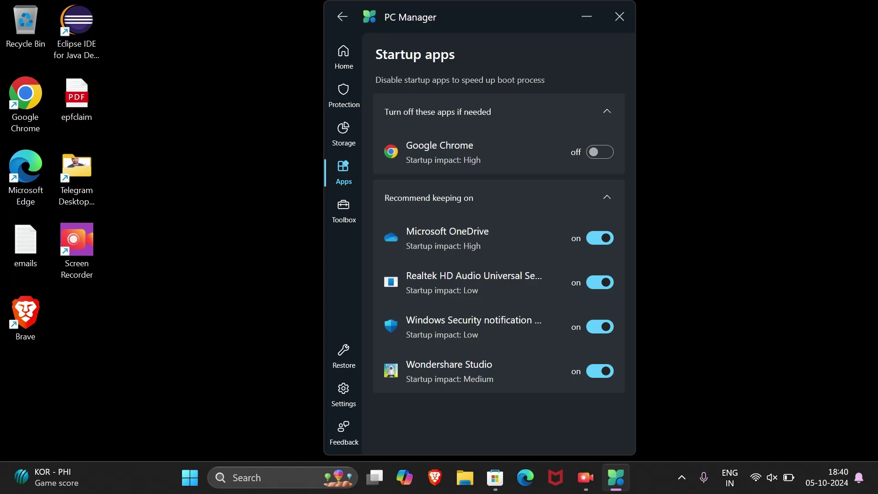
left_click(607, 197)
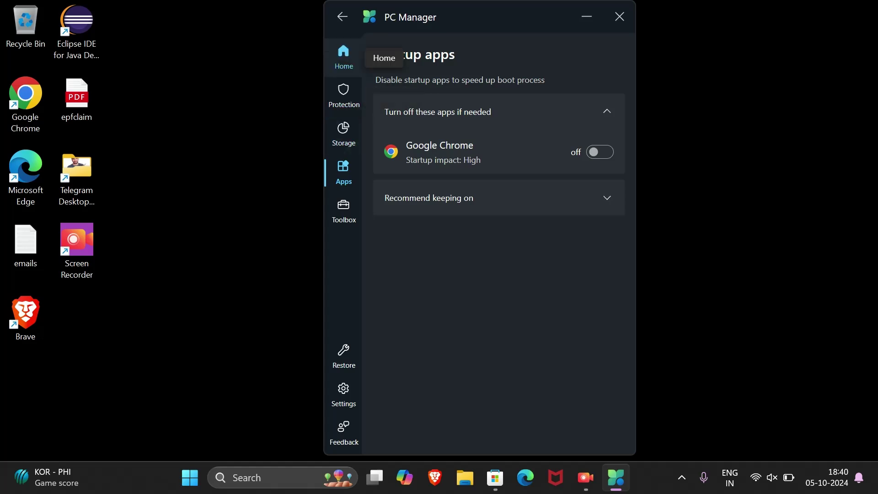
left_click(343, 56)
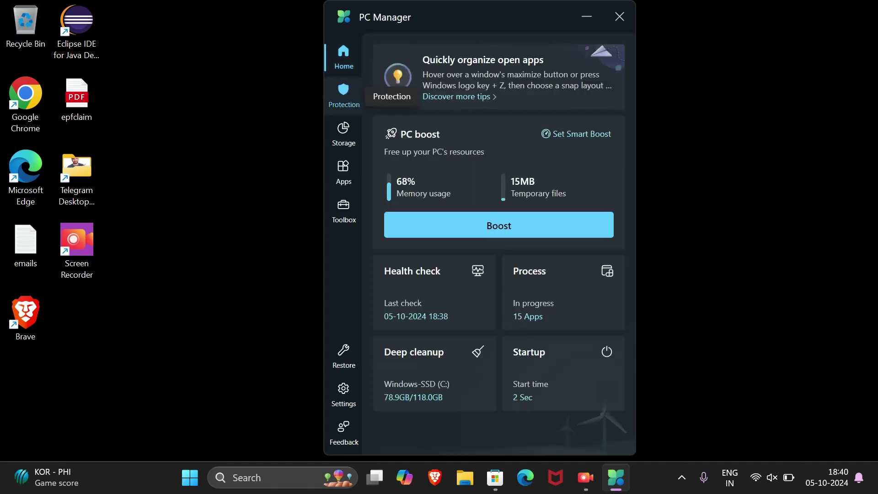
Step: Run a virus and threat protection scan from system protection, follow it to completion, and close Windows Security
left_click(343, 94)
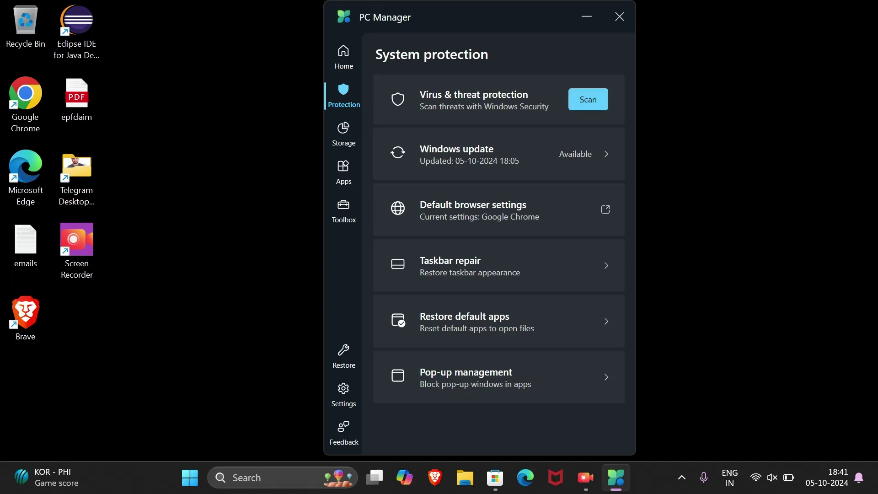
left_click(588, 99)
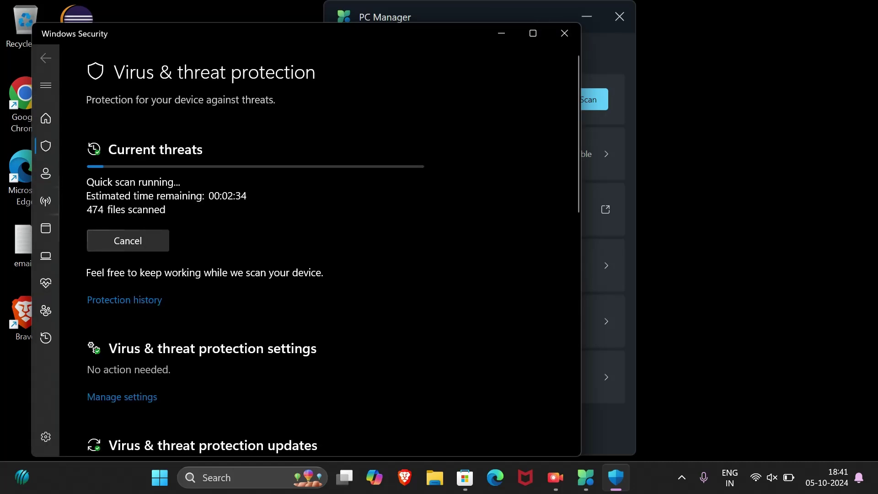
scroll(306, 250, "down", 2)
scroll(307, 251, "up", 2)
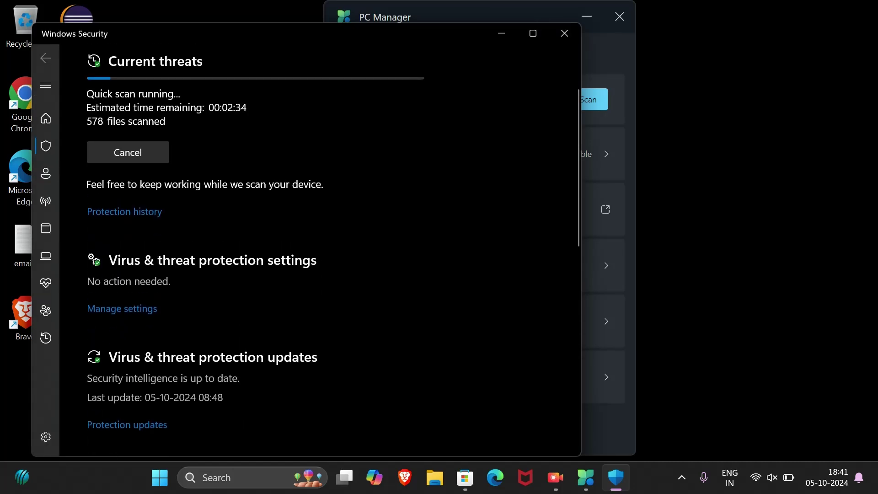
scroll(320, 251, "up", 1)
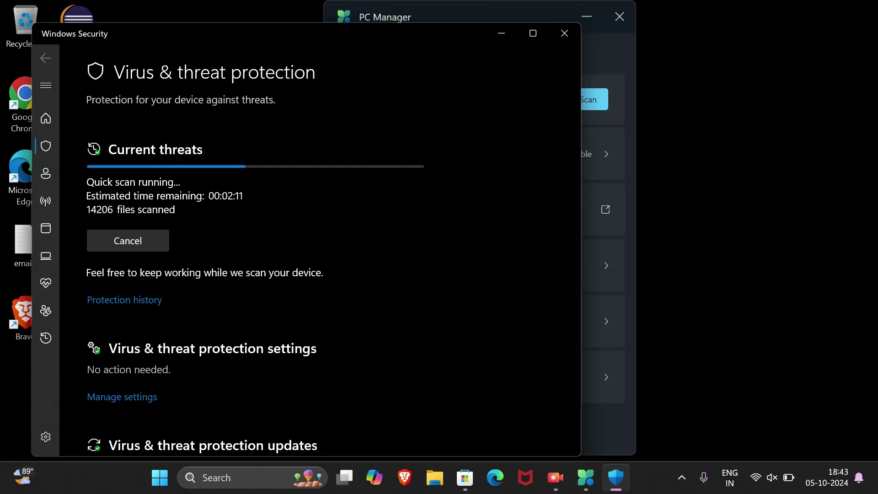
scroll(319, 249, "down", 4)
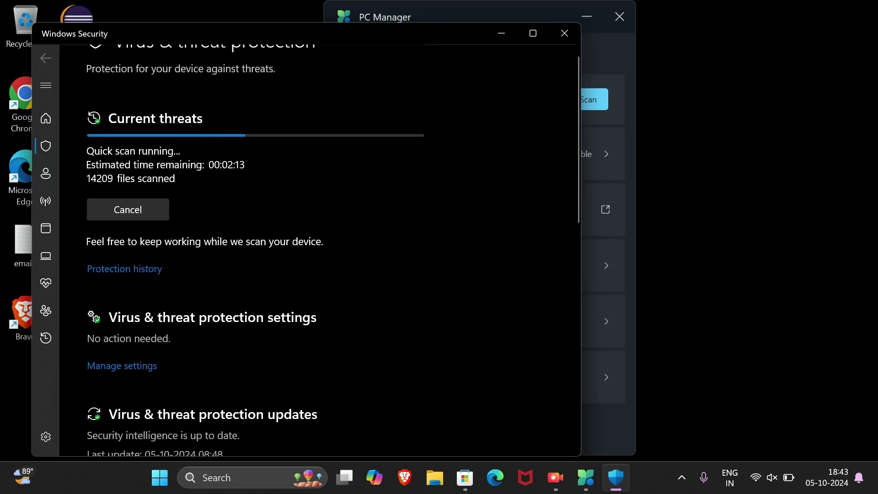
scroll(320, 249, "up", 4)
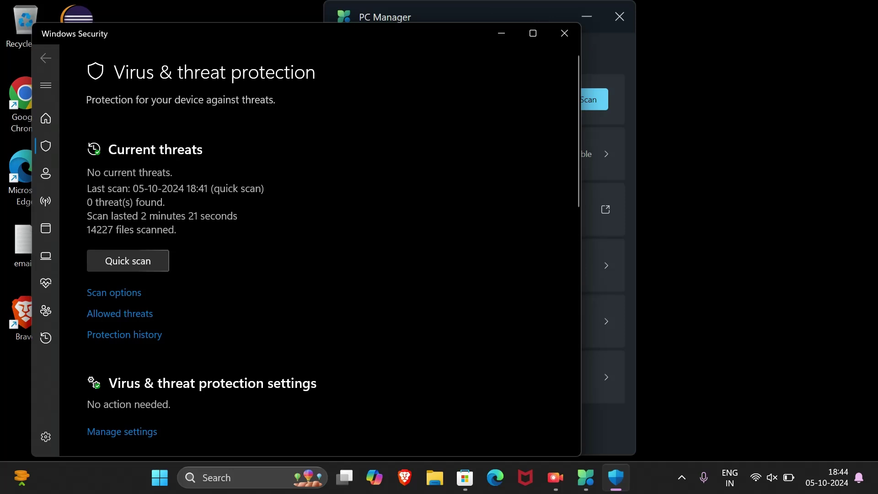
scroll(318, 247, "down", 2)
scroll(318, 247, "up", 3)
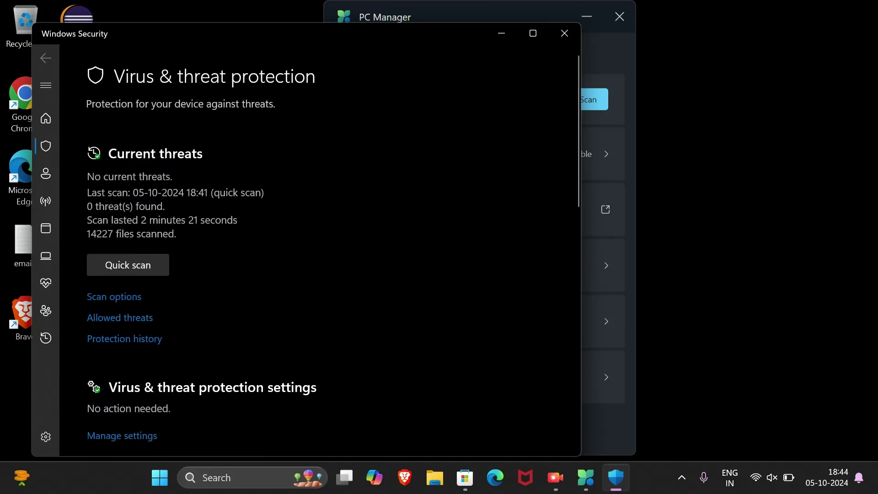
left_click(564, 33)
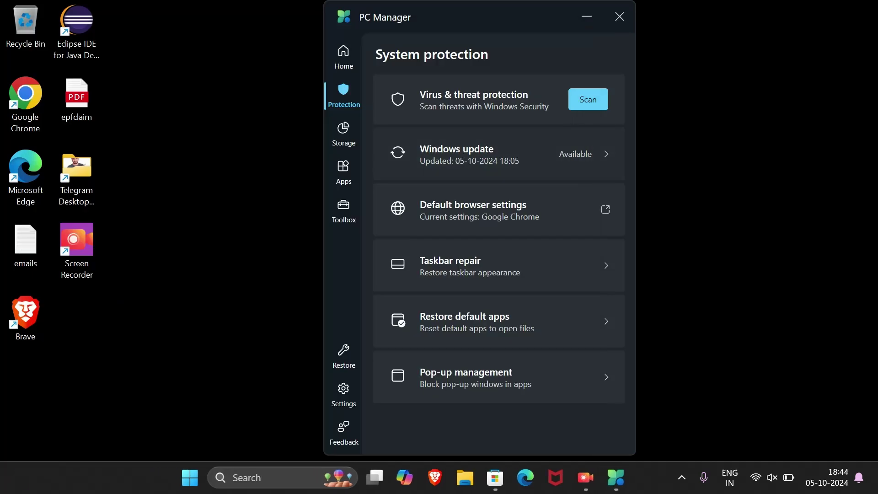
Step: Look through the Windows update, default browser and pop-up management options in system protection without changing any
left_click(575, 154)
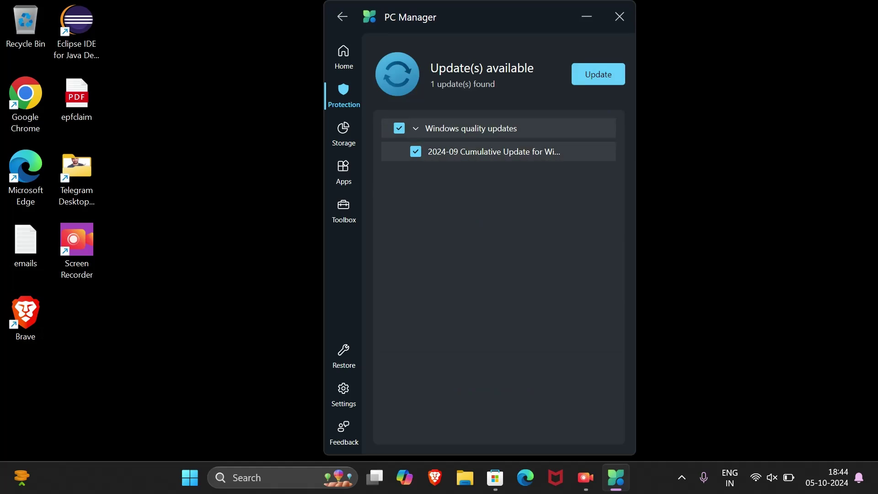
left_click(342, 16)
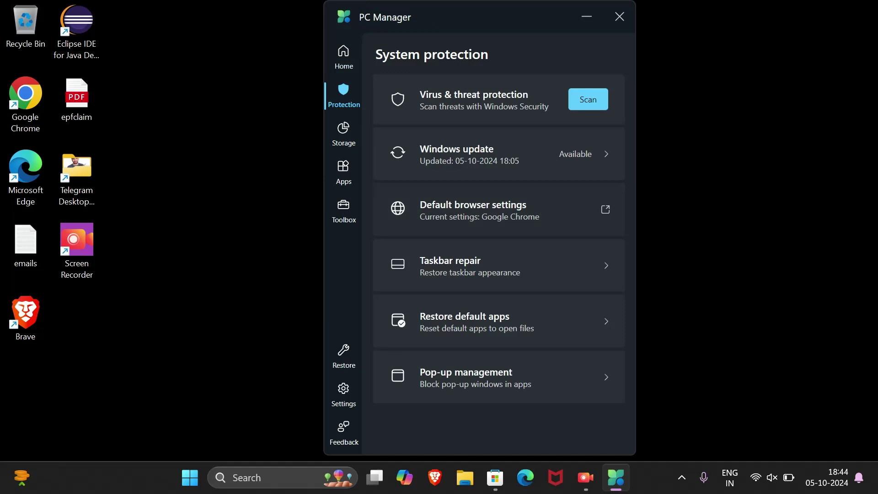
left_click(605, 209)
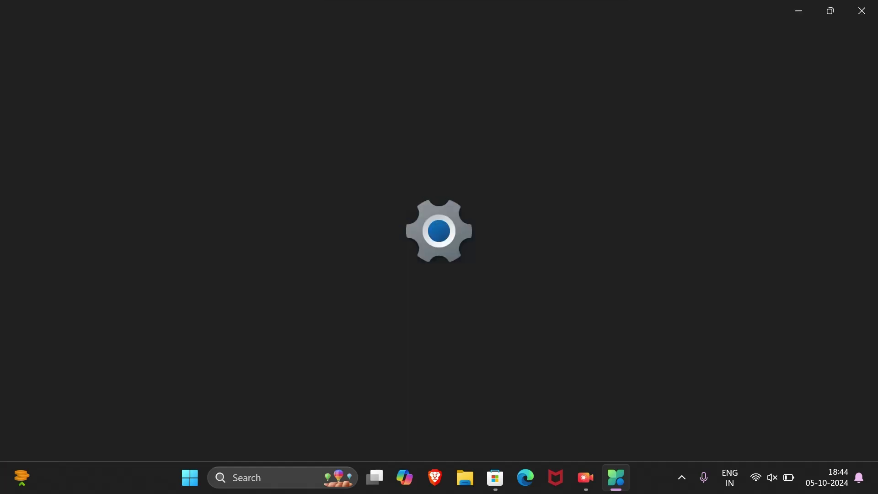
left_click(861, 11)
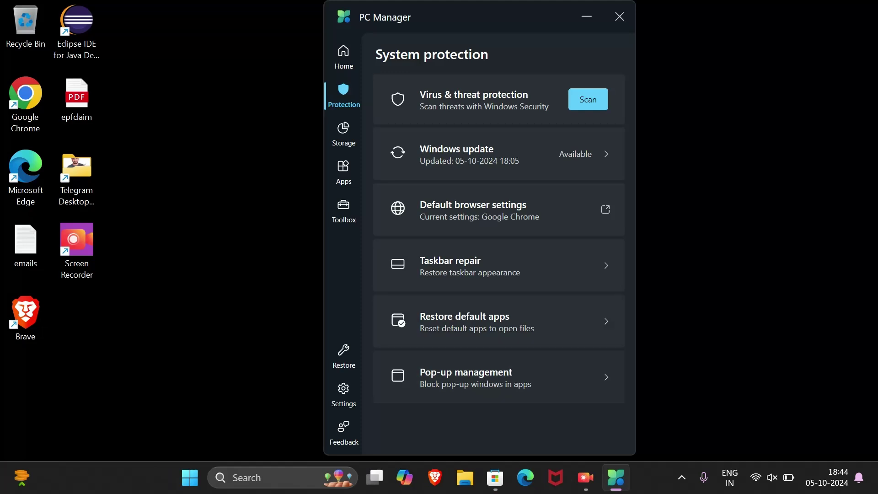
left_click(499, 377)
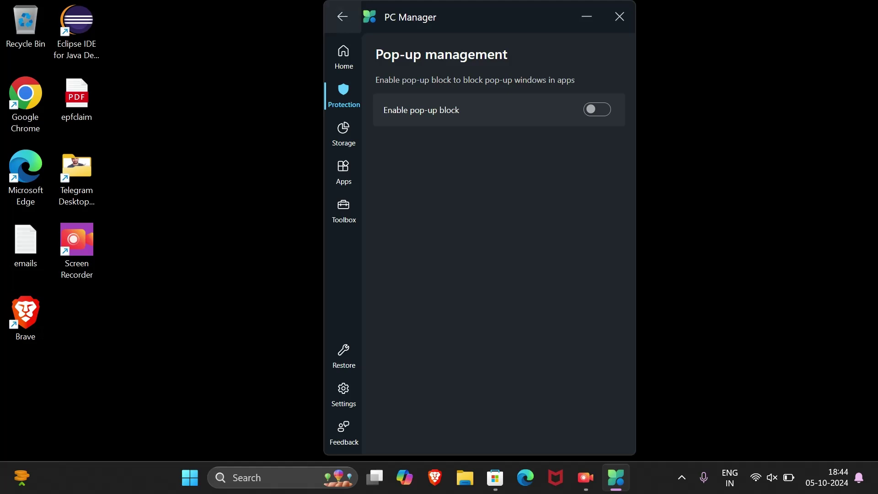
left_click(342, 16)
Step: Review the disk usage, file cleanup and Storage sense options in storage management
left_click(344, 134)
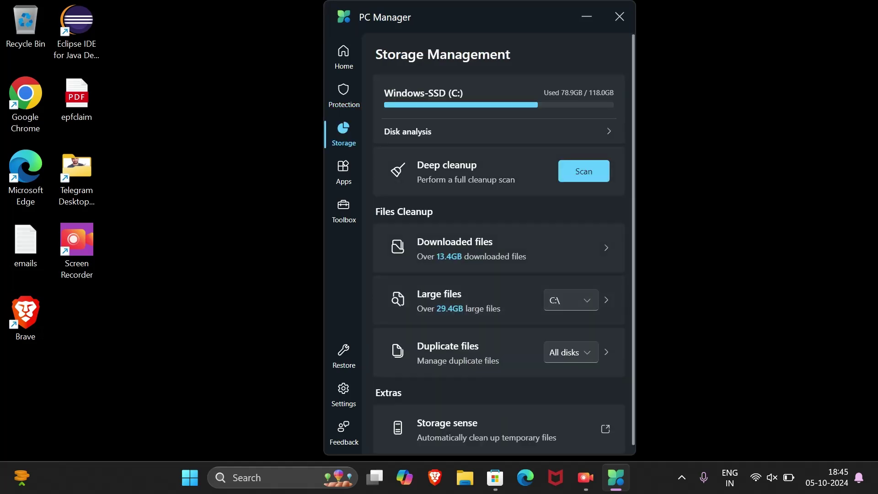
scroll(503, 244, "down", 1)
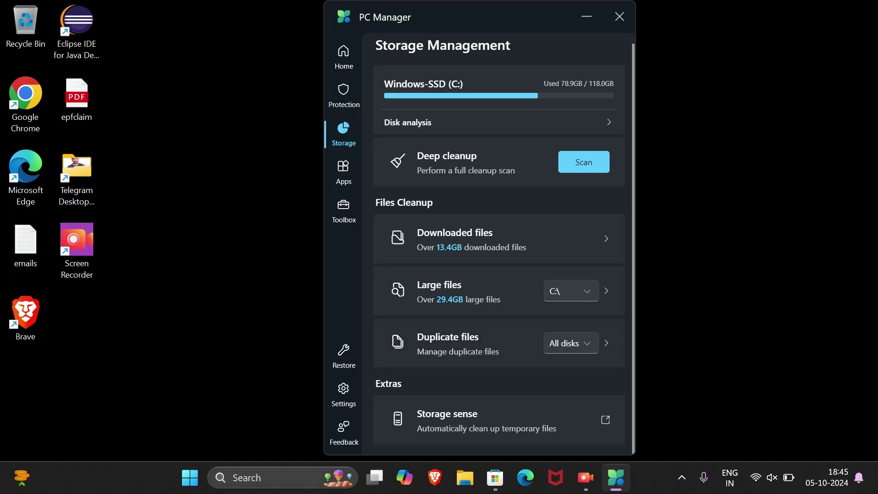